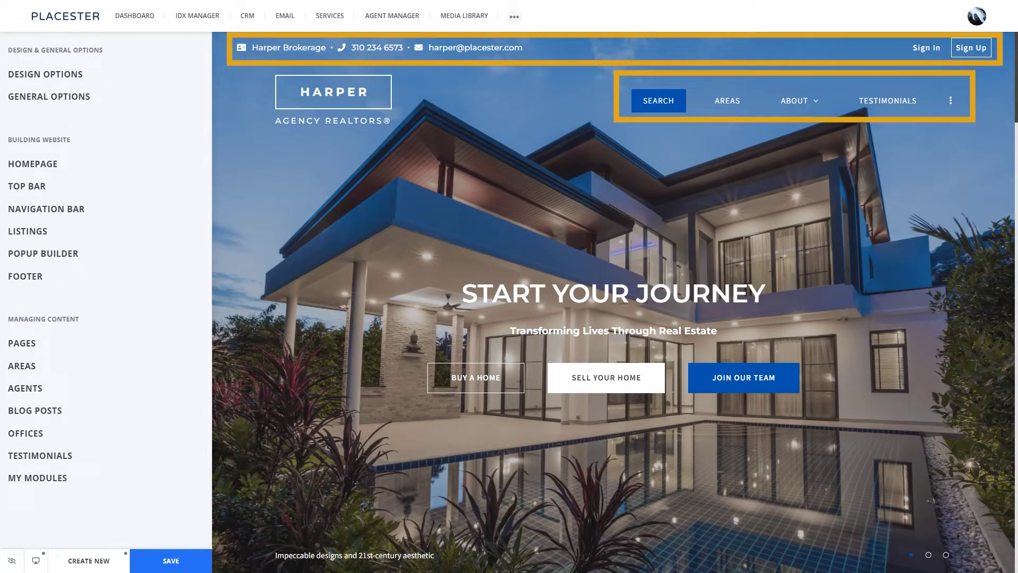
- Review the Top Bar's design layouts and keep the current layout
left_click(36, 187)
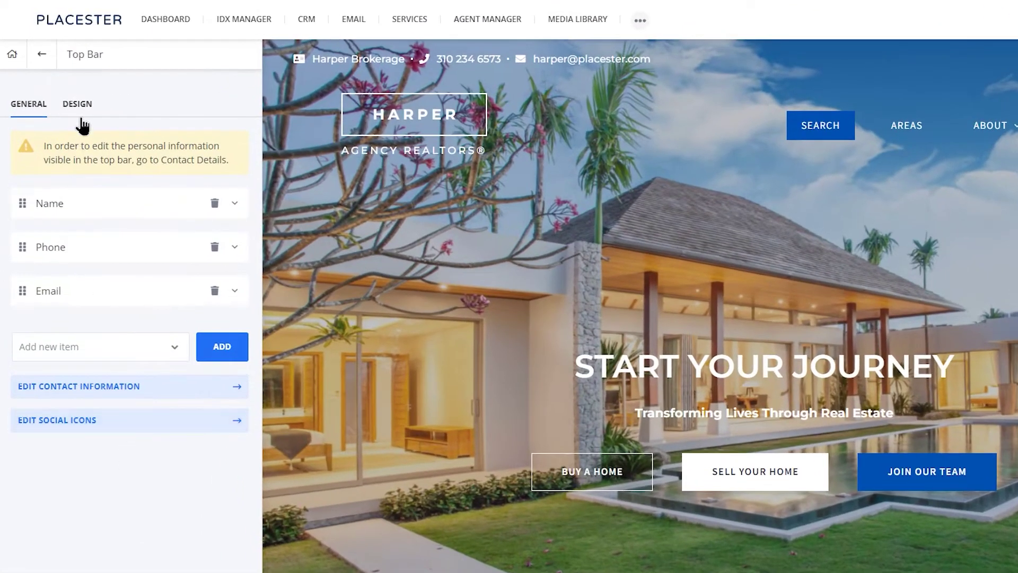
left_click(77, 104)
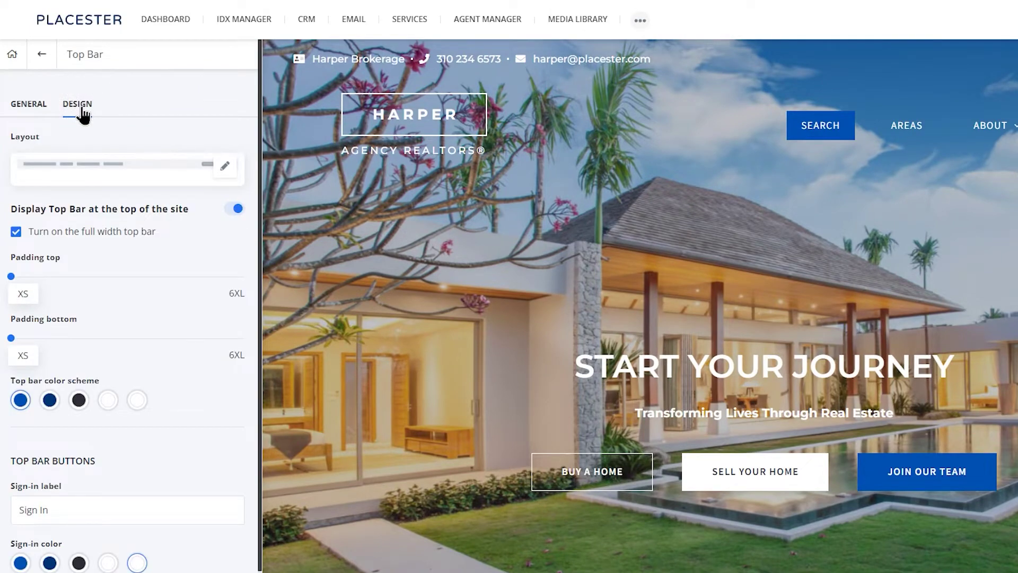
left_click(125, 164)
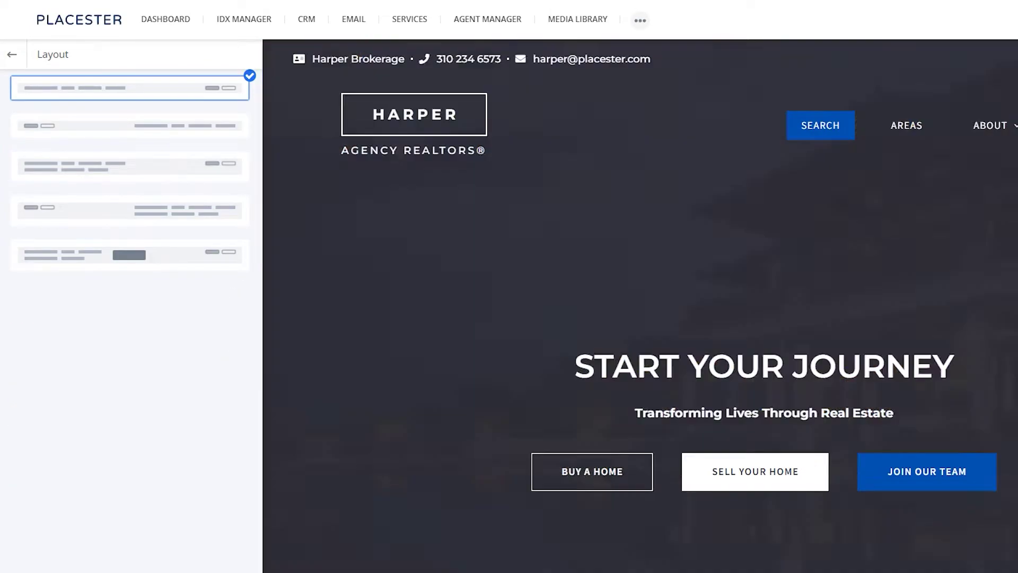
left_click(77, 318)
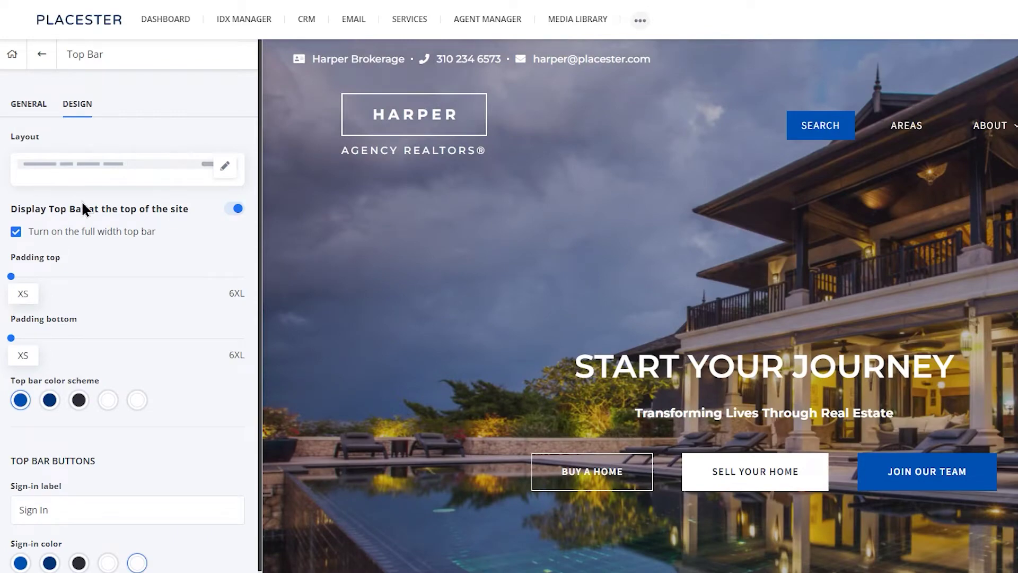
left_click(30, 103)
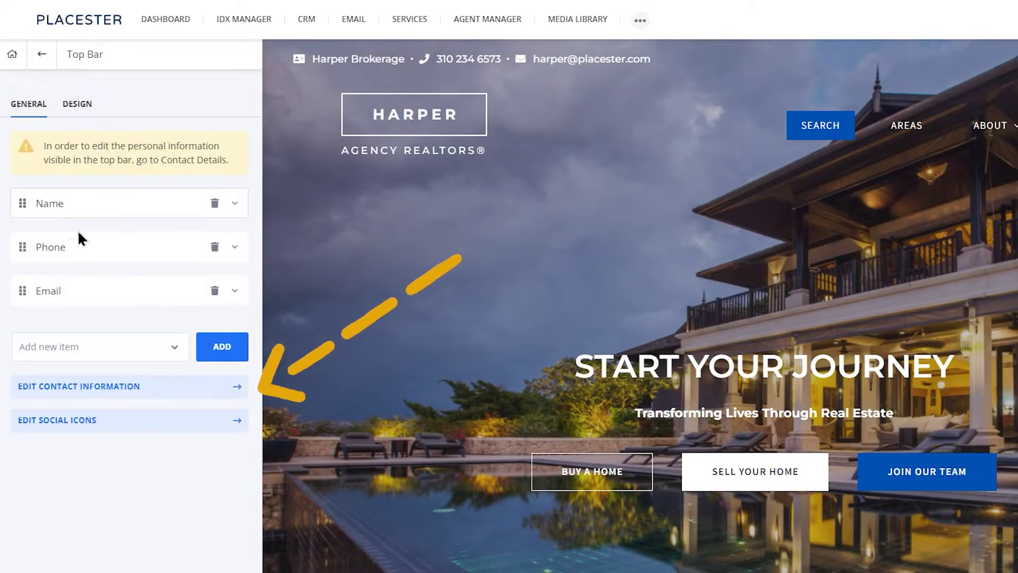
- Check the top bar's contact details, then switch off 'Display Top Bar at the top of the site'
left_click(117, 394)
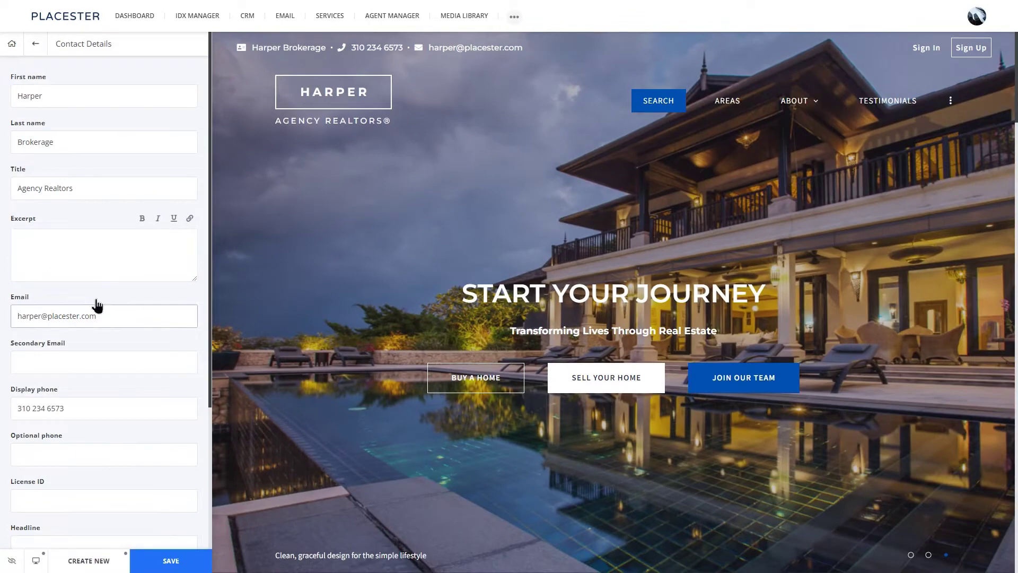
left_click(47, 112)
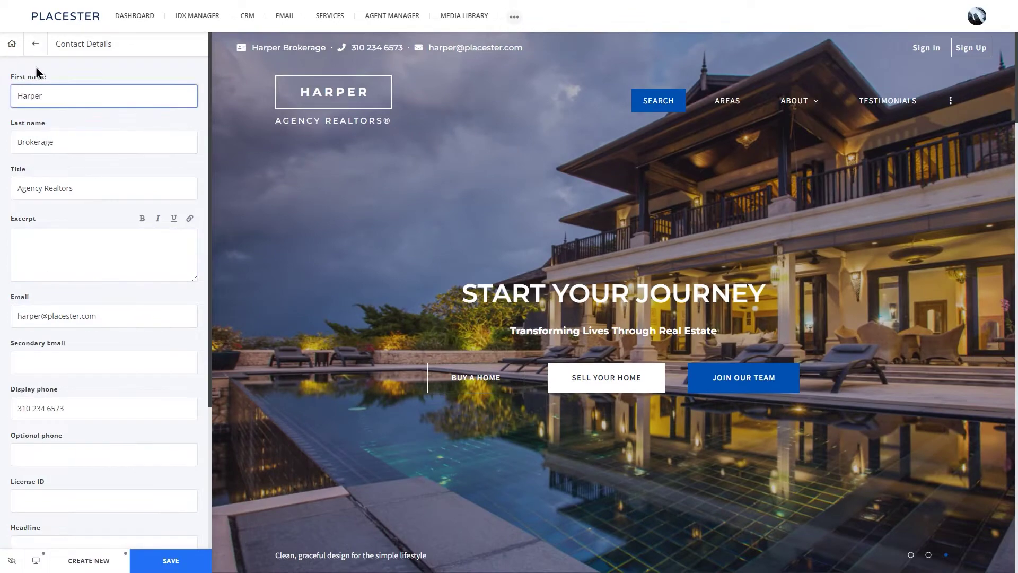
left_click(35, 44)
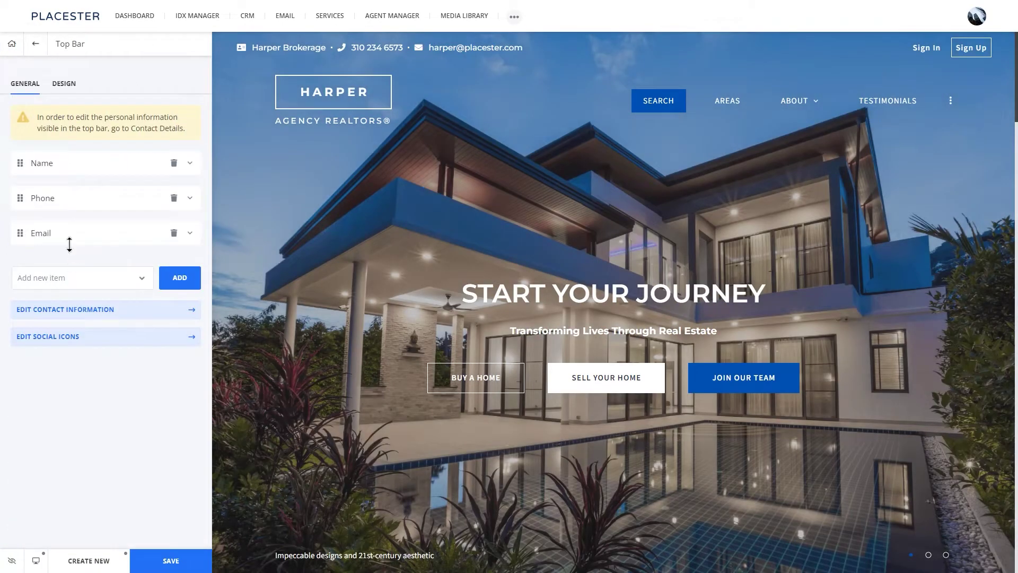
left_click(64, 85)
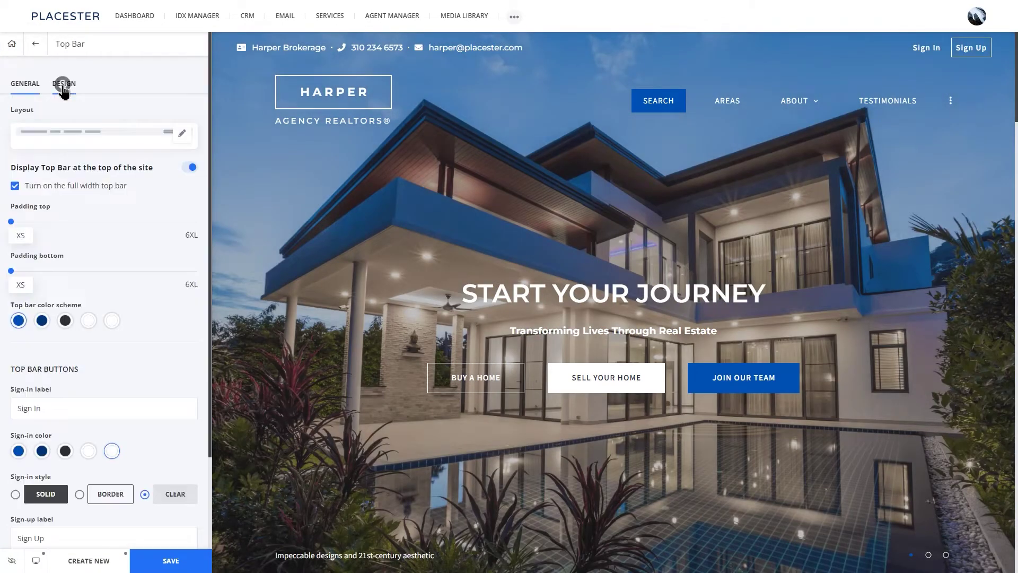
left_click(191, 168)
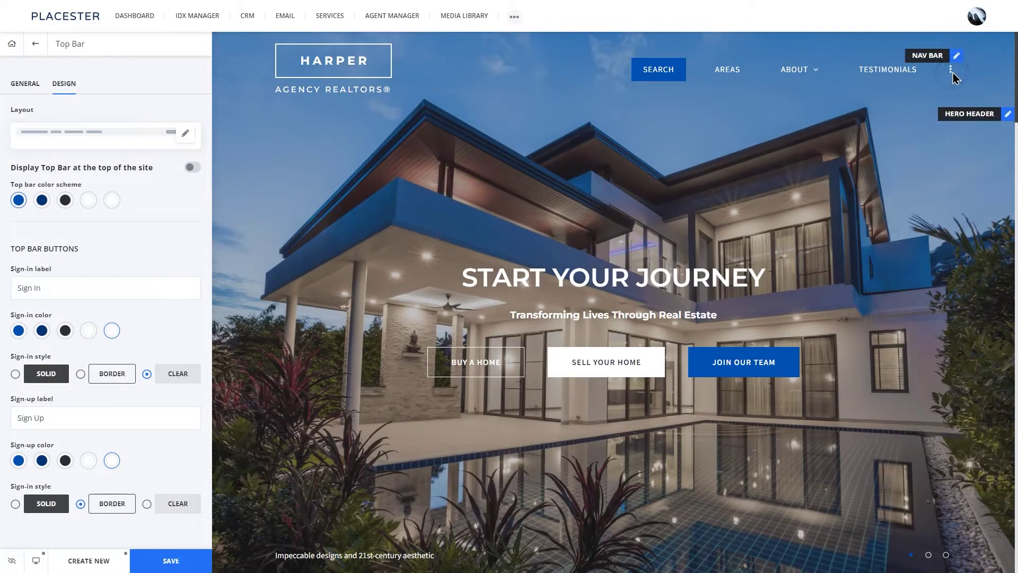
- Preview the site on a mobile screen and open its navigation menu
left_click(951, 71)
left_click(35, 560)
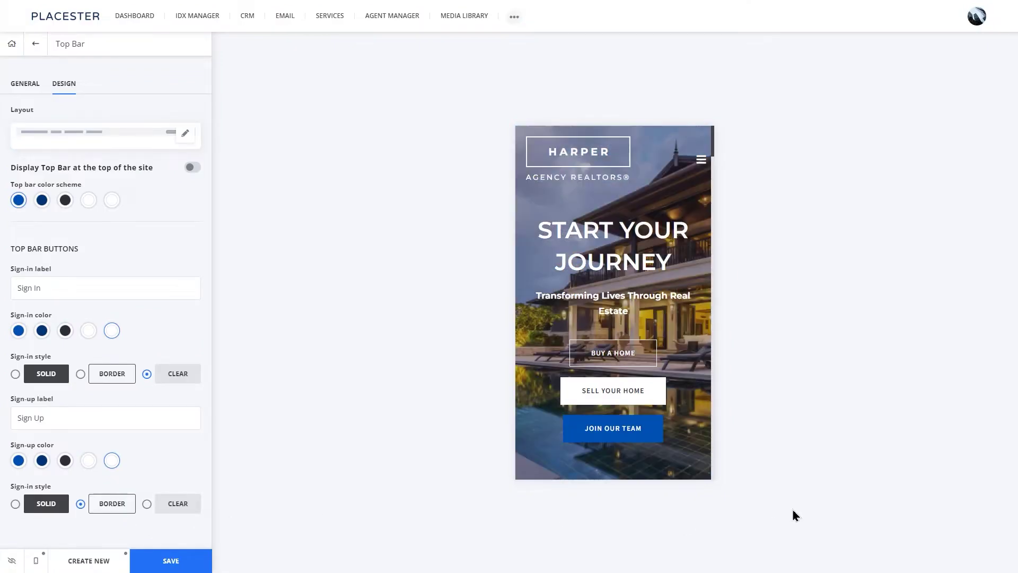
left_click(701, 159)
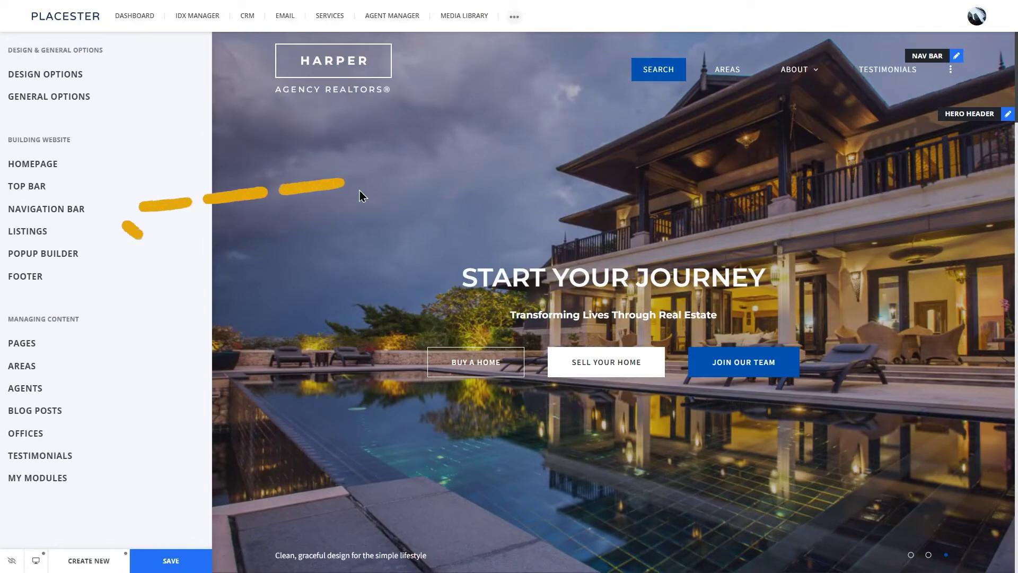
- Move SEARCH below AREAS in the navigation menu, trying the hamburger layout but keeping the first
left_click(105, 210)
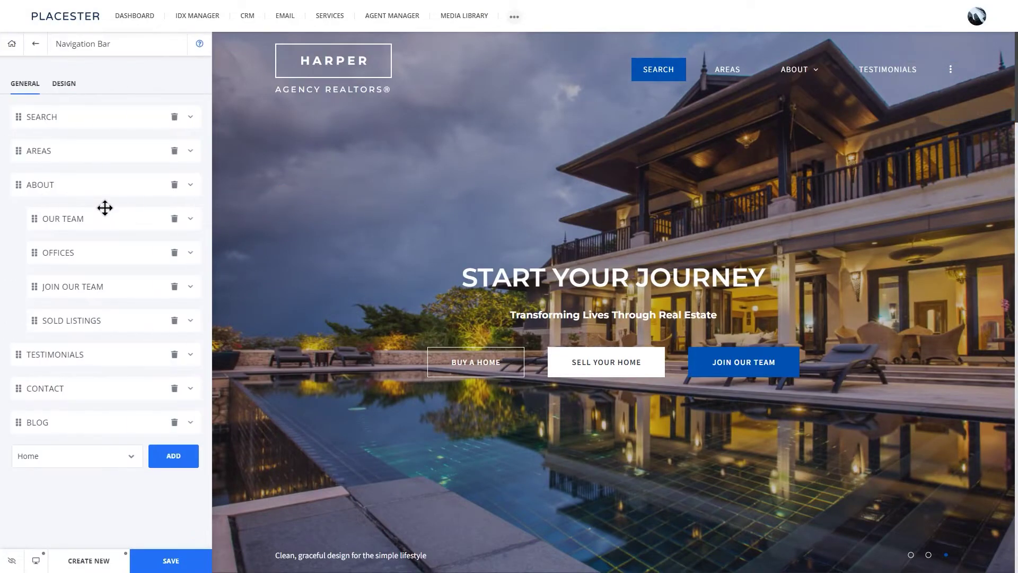
left_click_drag(98, 121, 98, 157)
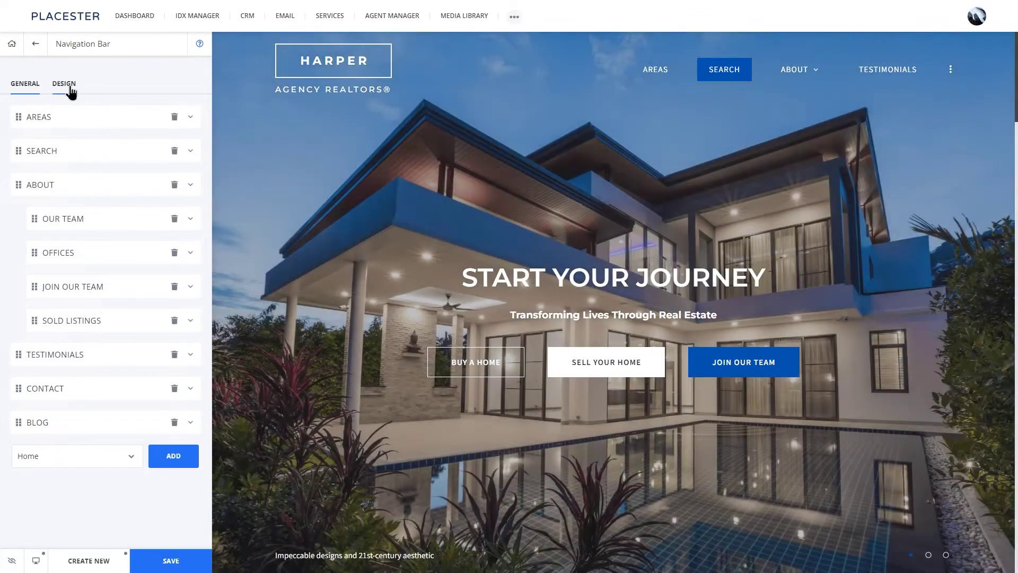
left_click(69, 86)
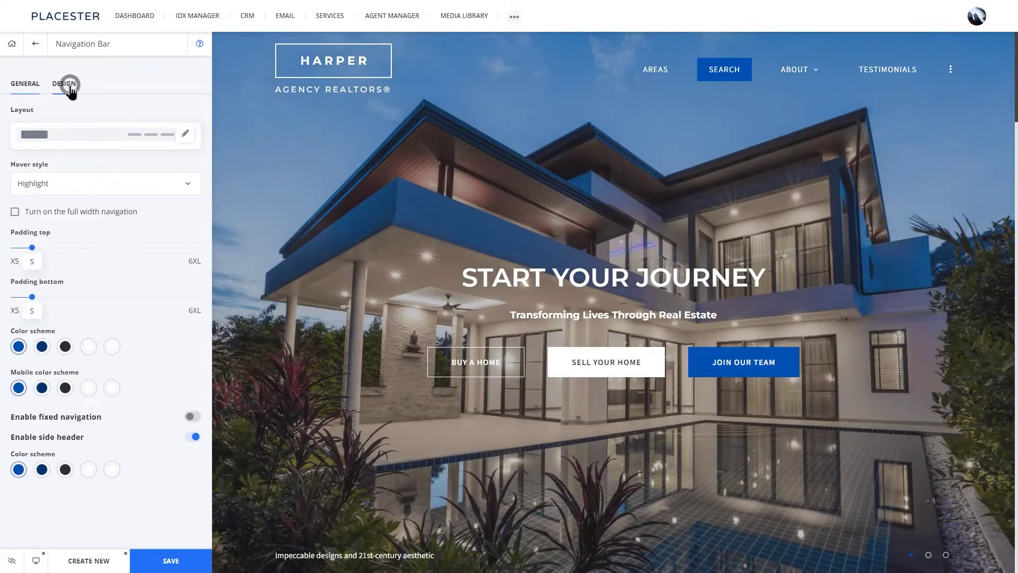
left_click(81, 136)
left_click(71, 190)
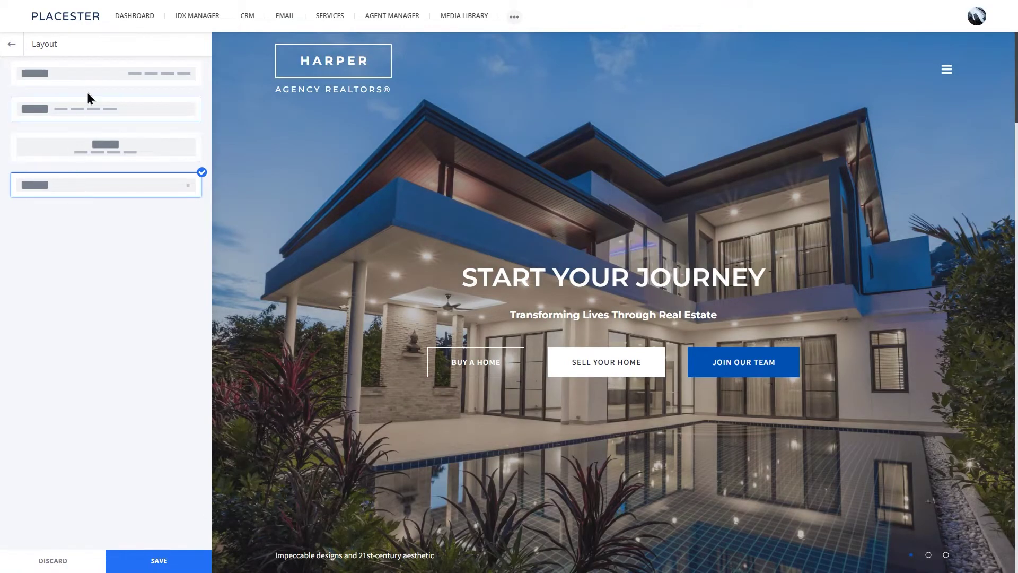
left_click(90, 77)
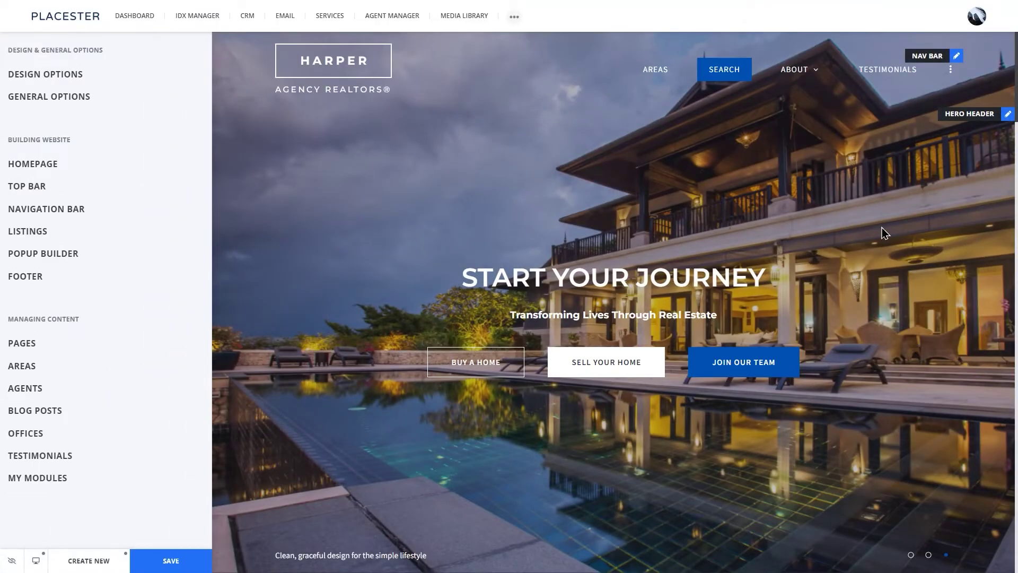
- Try image, slideshow and video hero backgrounds, keeping the slideshow
left_click(979, 120)
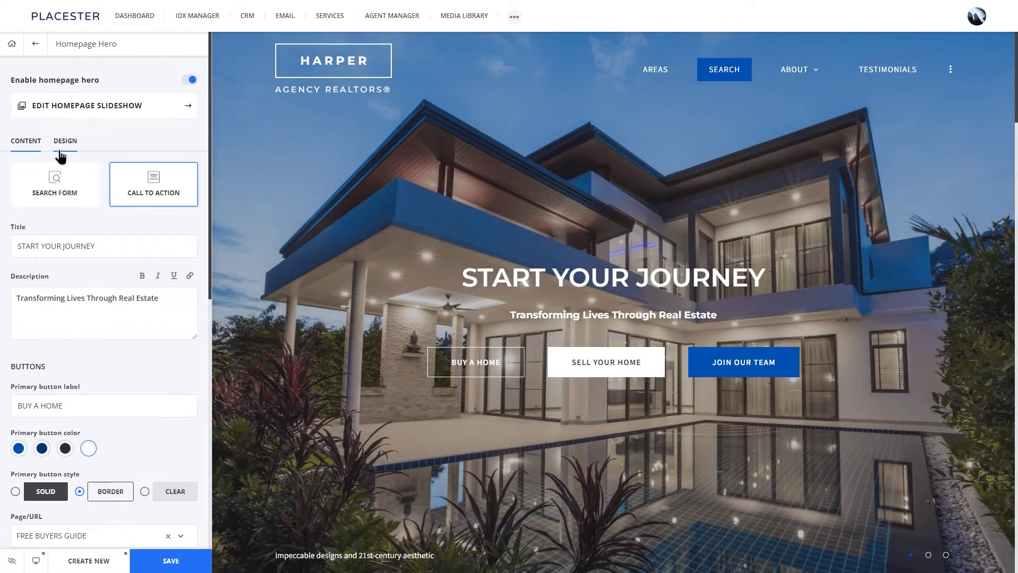
left_click(74, 108)
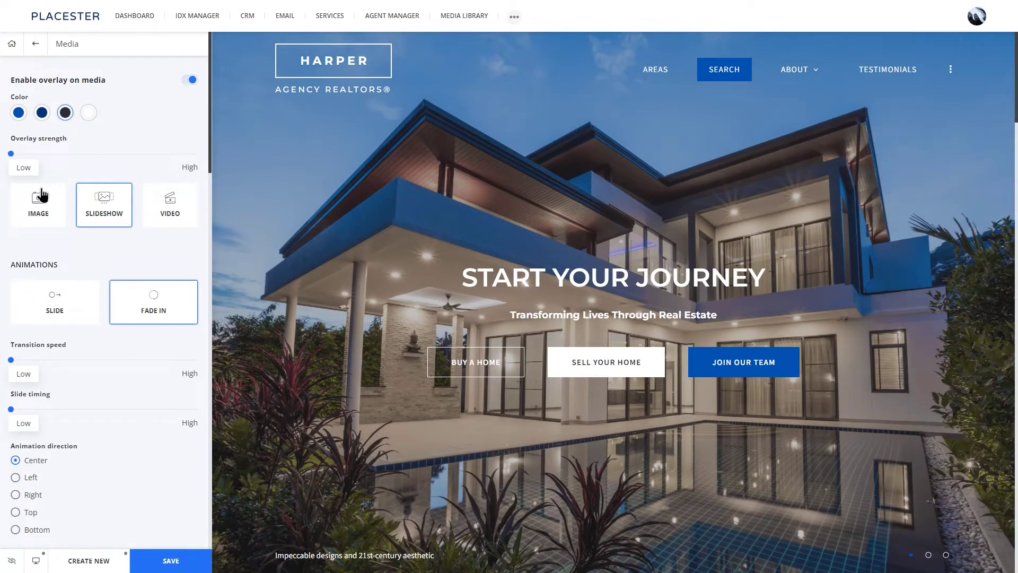
left_click(31, 212)
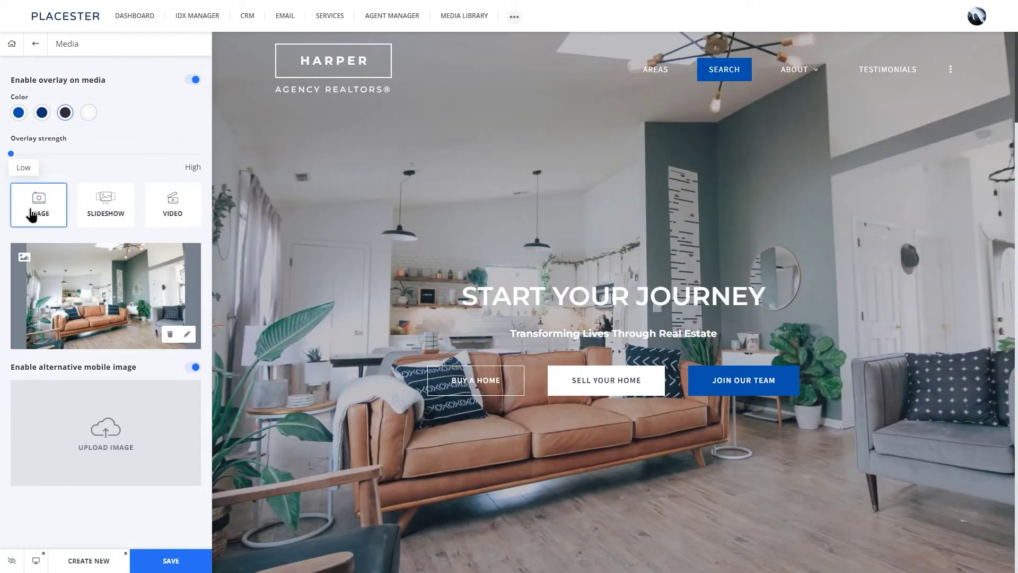
left_click(101, 212)
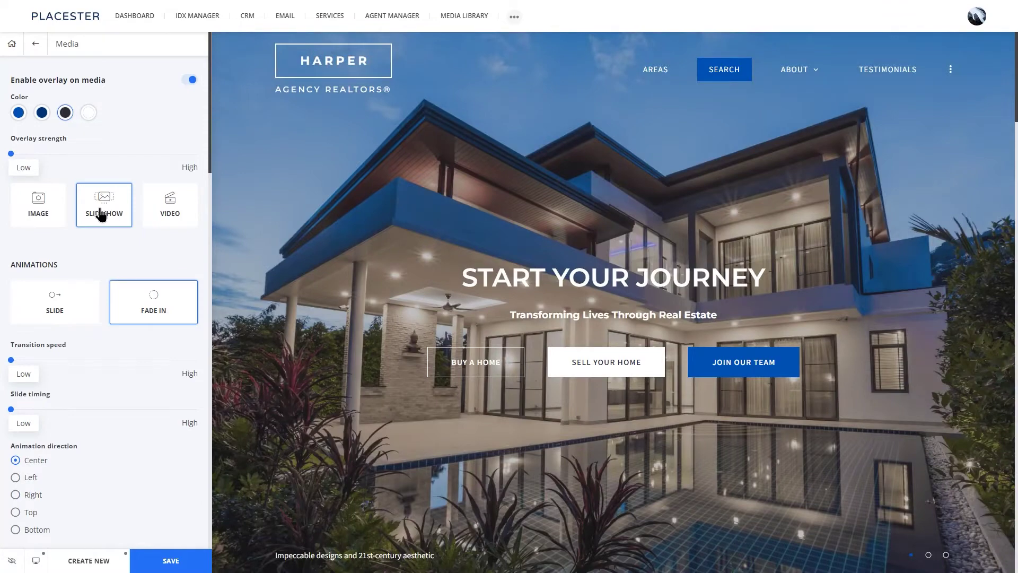
left_click(163, 215)
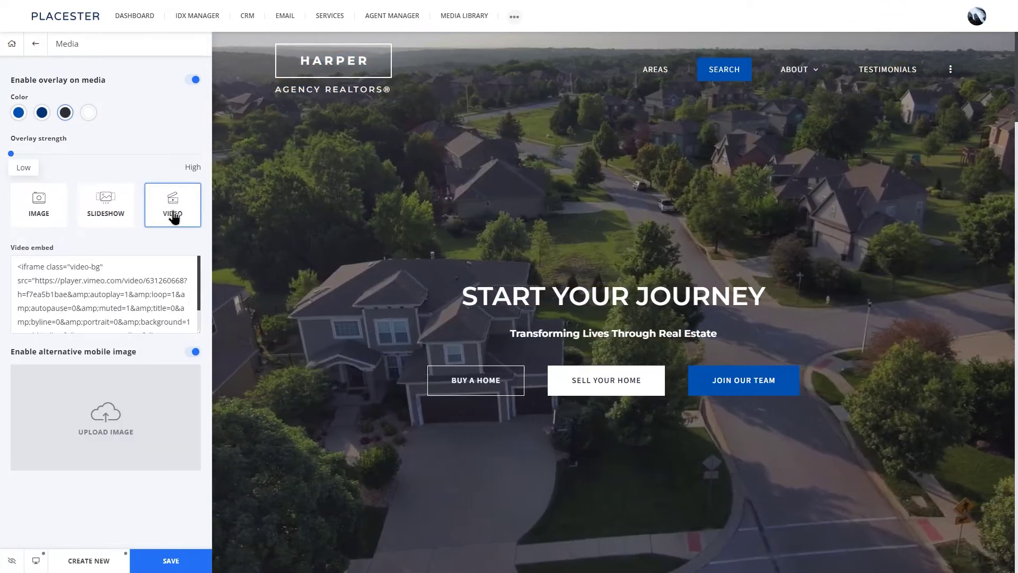
left_click(103, 210)
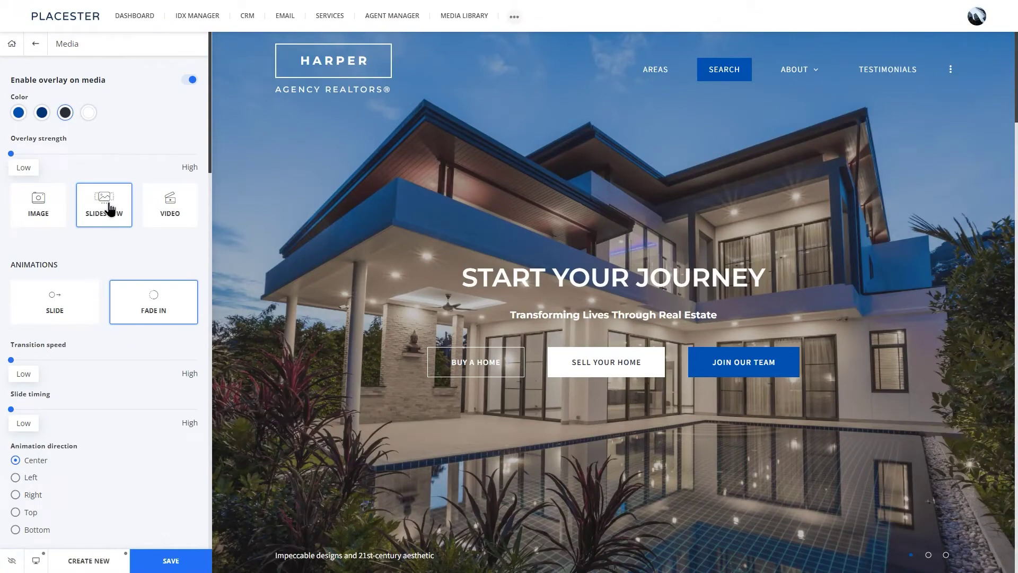
- Set the hero overlay to Medium, choose Call to Action, and scroll to Custom Slideshows
mouse_move(7, 154)
left_mouse_down()
mouse_move(104, 153)
mouse_move(11, 153)
left_mouse_up()
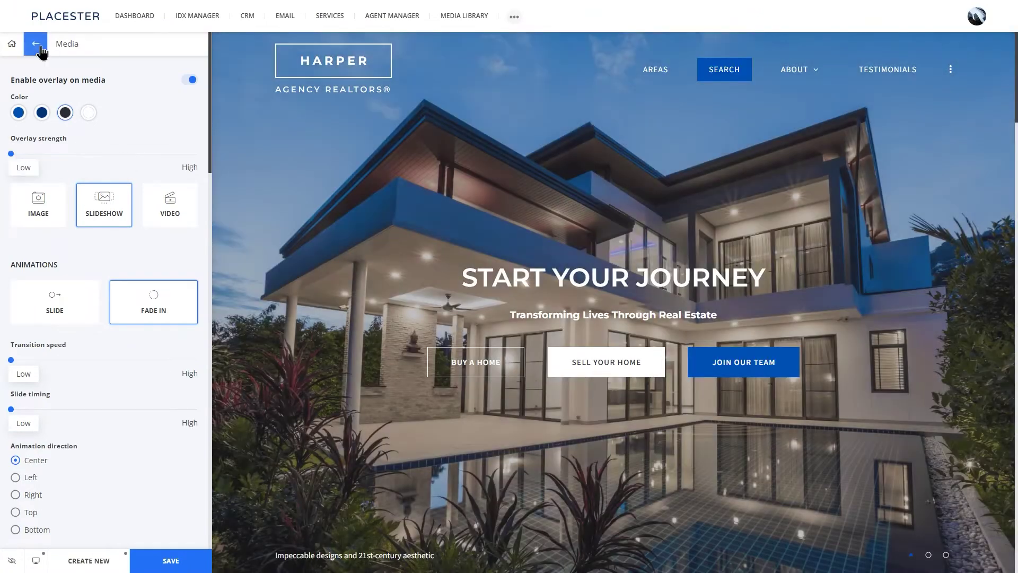
left_click(39, 48)
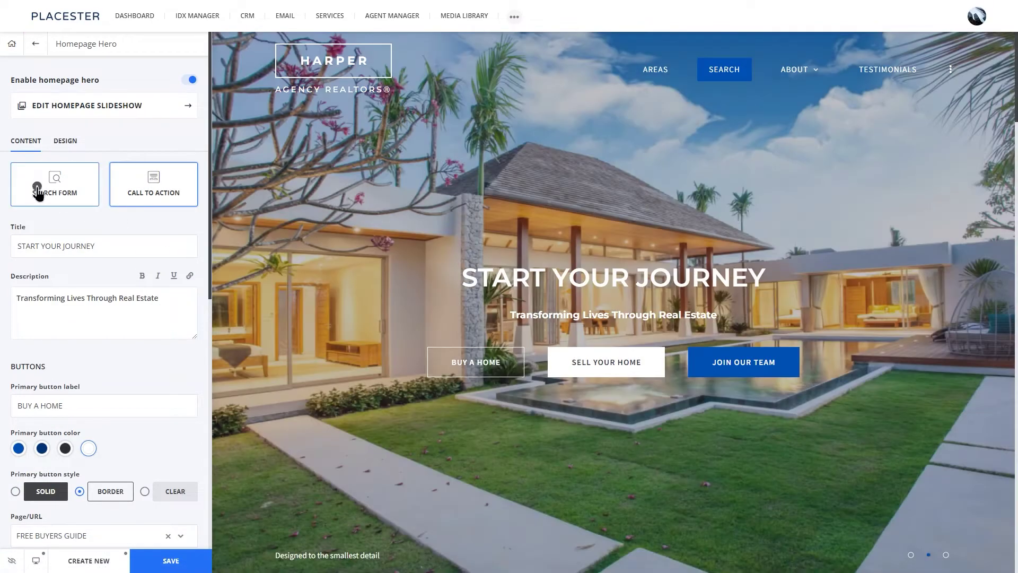
left_click(38, 193)
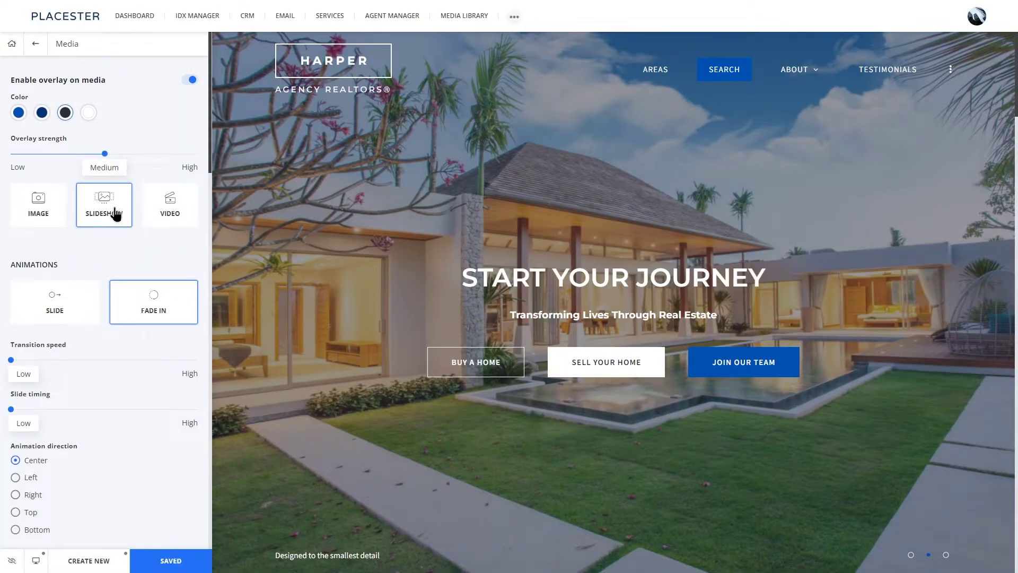
scroll(115, 214, "down", 7)
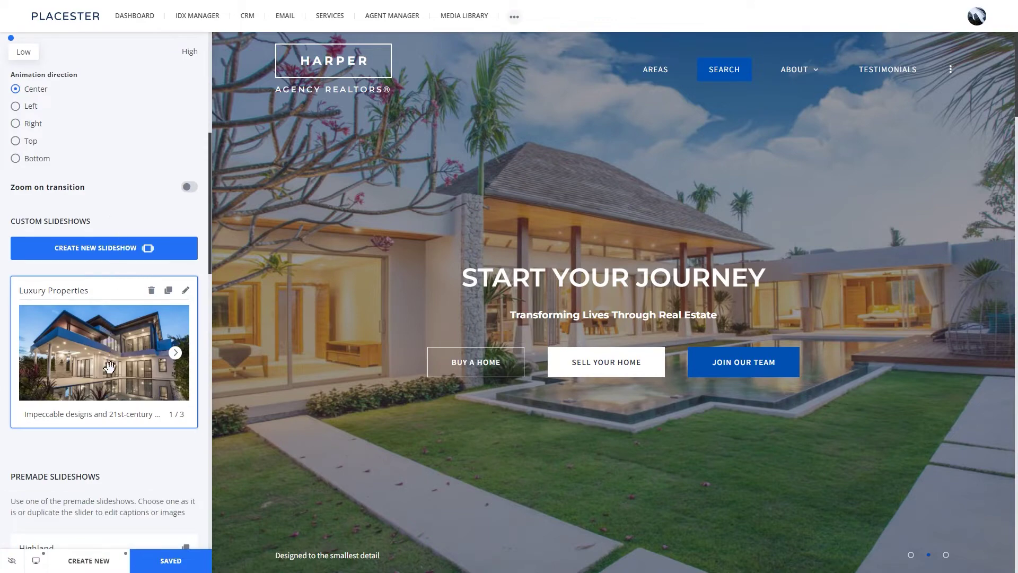
- Swap the first Luxury Properties slide for the second Boston skyline photo from Unsplash
left_click(187, 292)
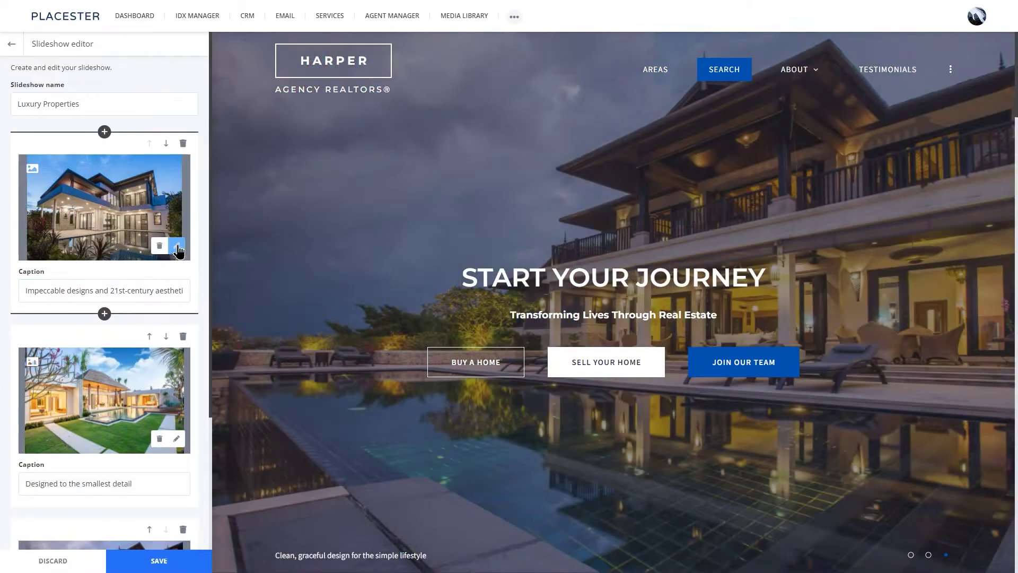
left_click(177, 244)
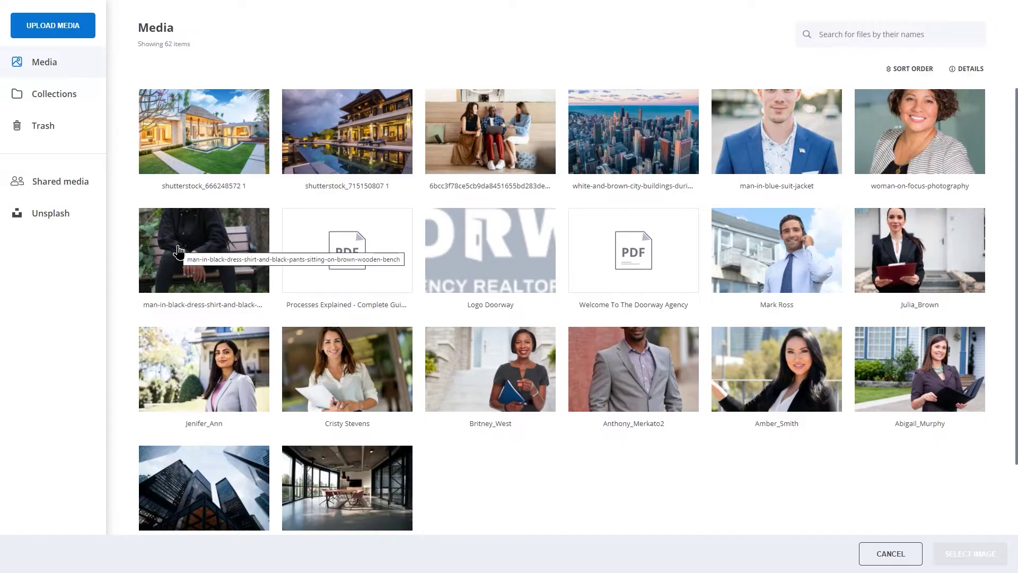
left_click(64, 218)
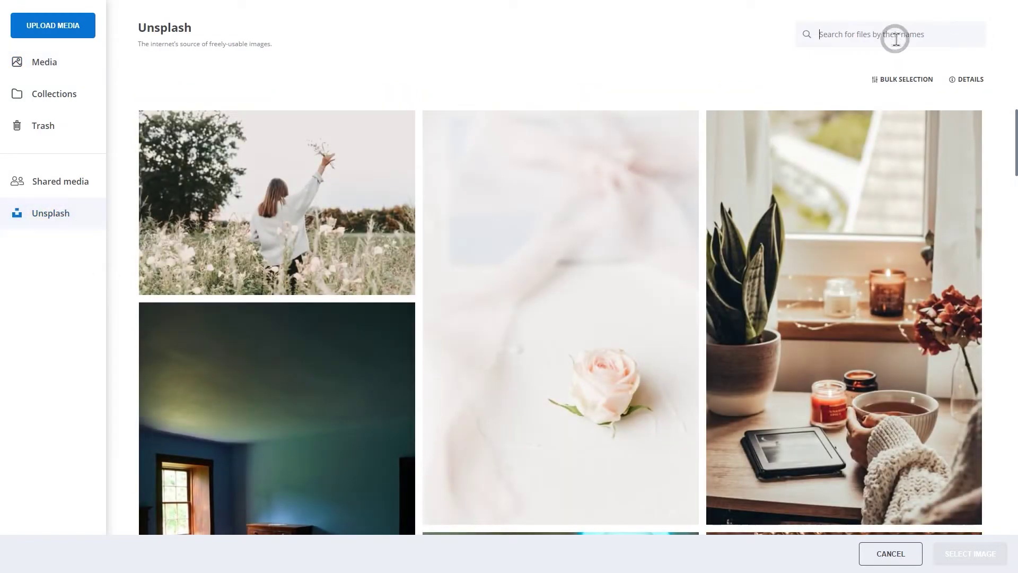
type("office")
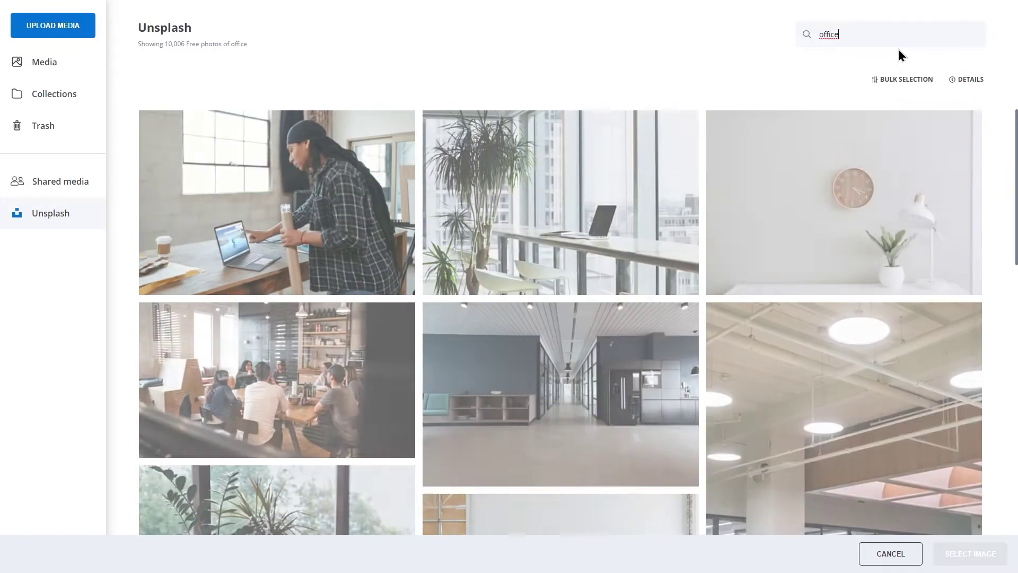
left_click_drag(870, 41, 771, 41)
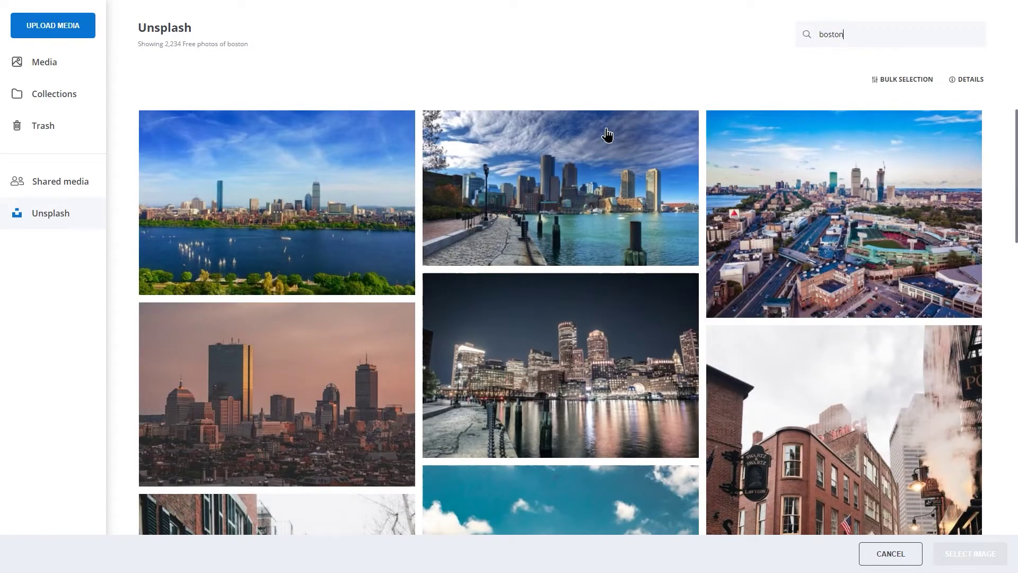
left_click(588, 153)
left_click(969, 555)
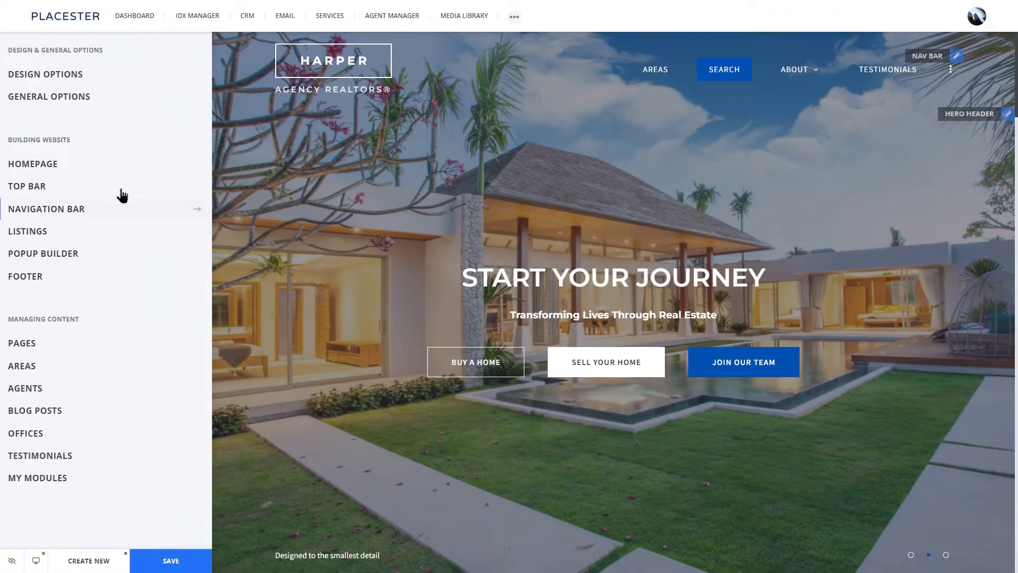
- Drag the About - Homepage & Join Our Team module below Featured Agents in the homepage modules
left_click(40, 163)
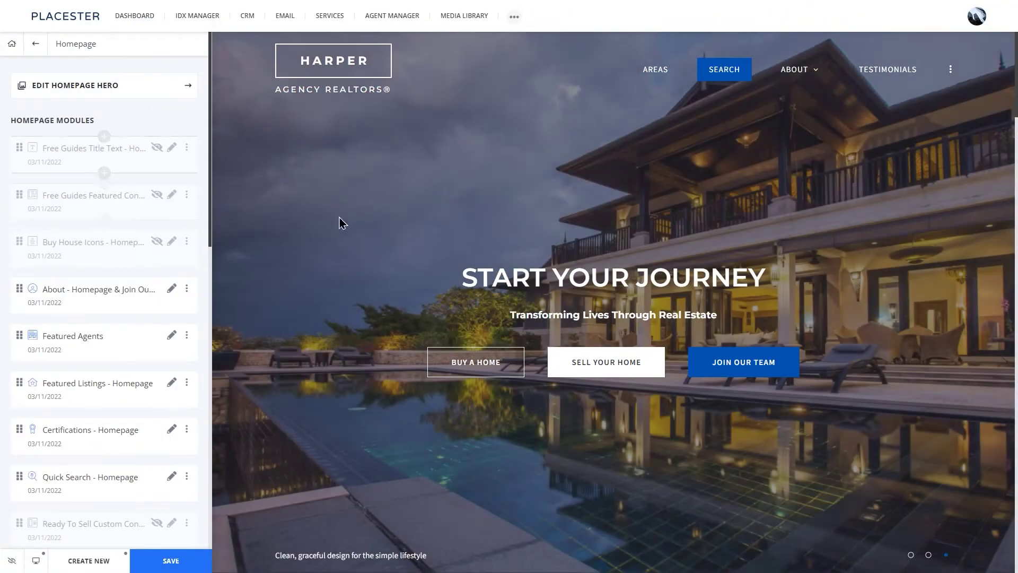
scroll(448, 229, "down", 9)
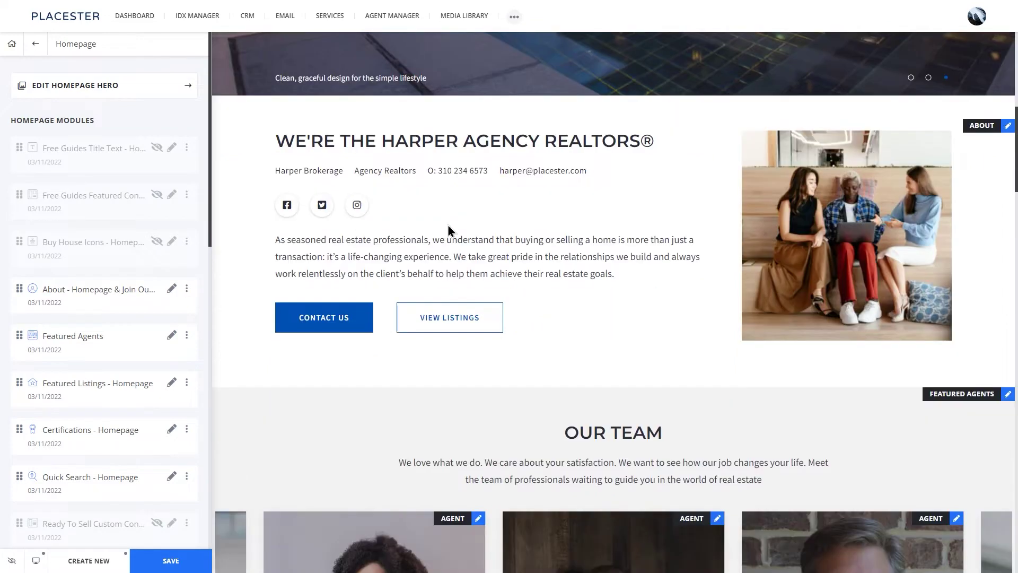
left_click_drag(85, 295, 73, 378)
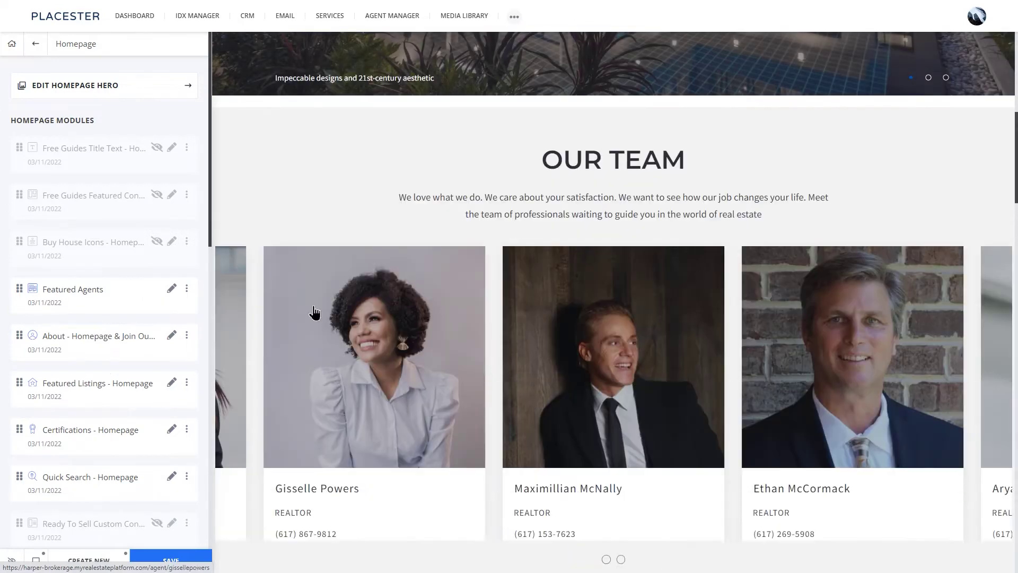
scroll(315, 313, "down", 9)
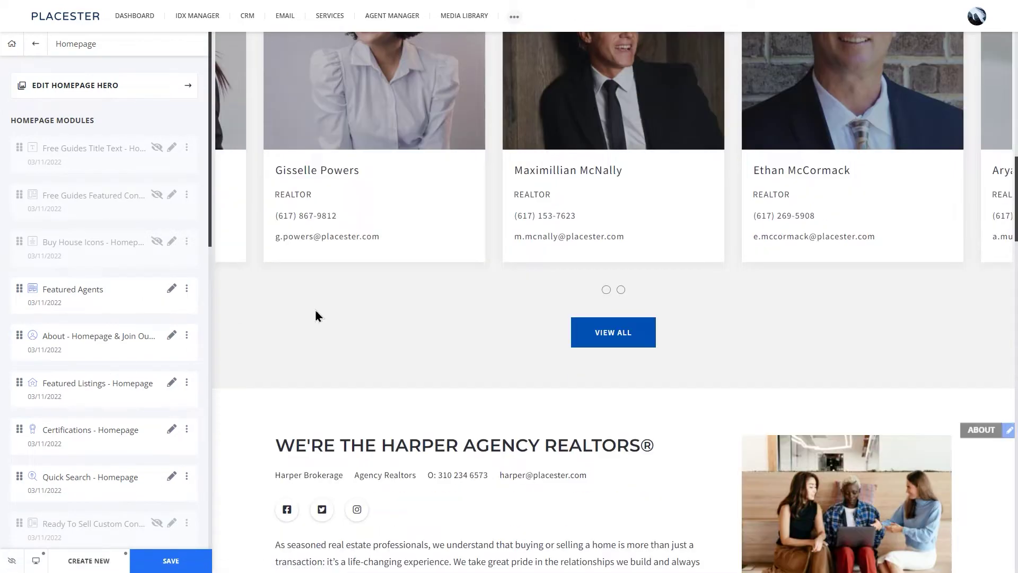
scroll(316, 315, "down", 1)
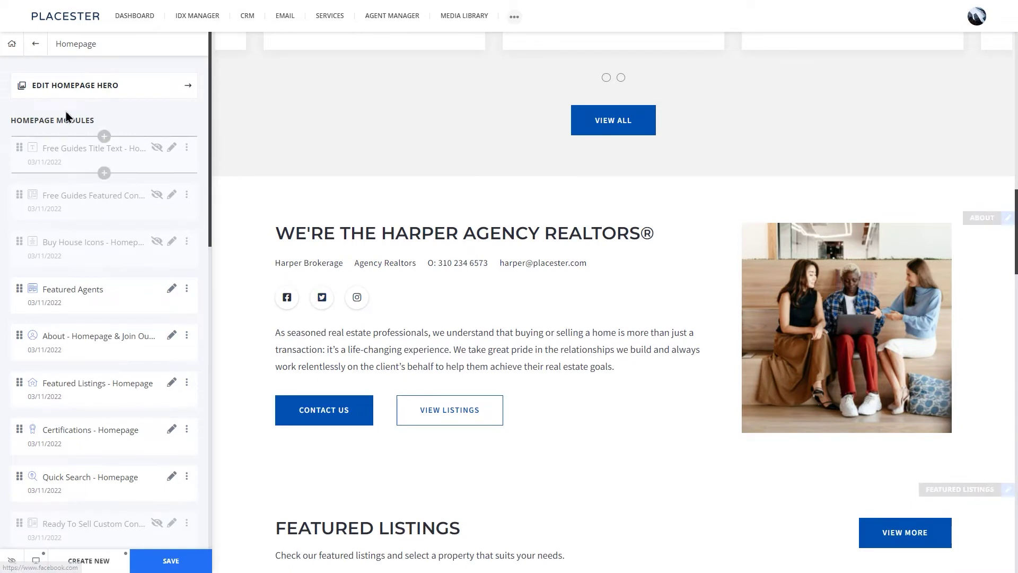
left_click(13, 45)
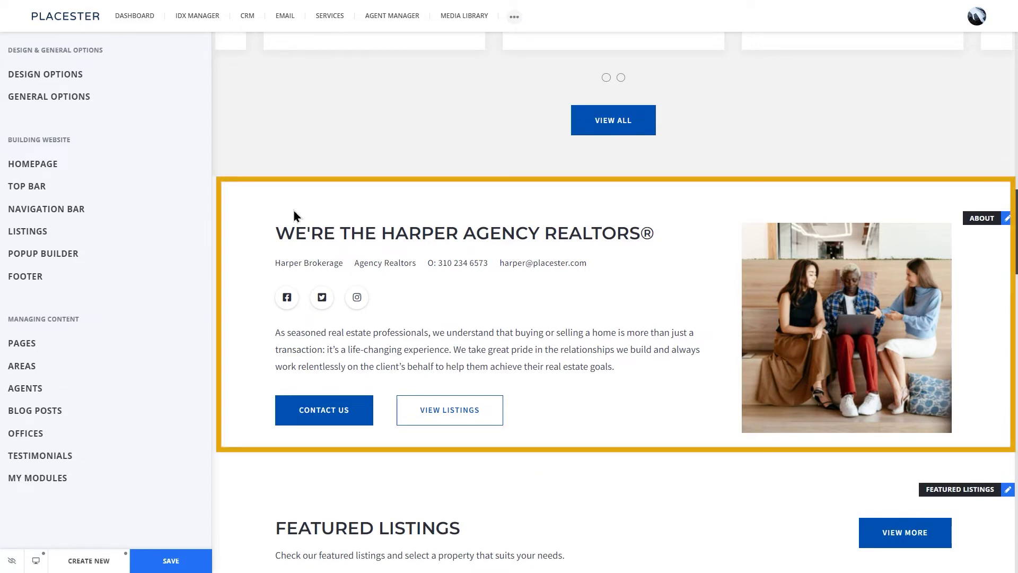
- Review the Contact Details and social network links under General Options
left_click(67, 98)
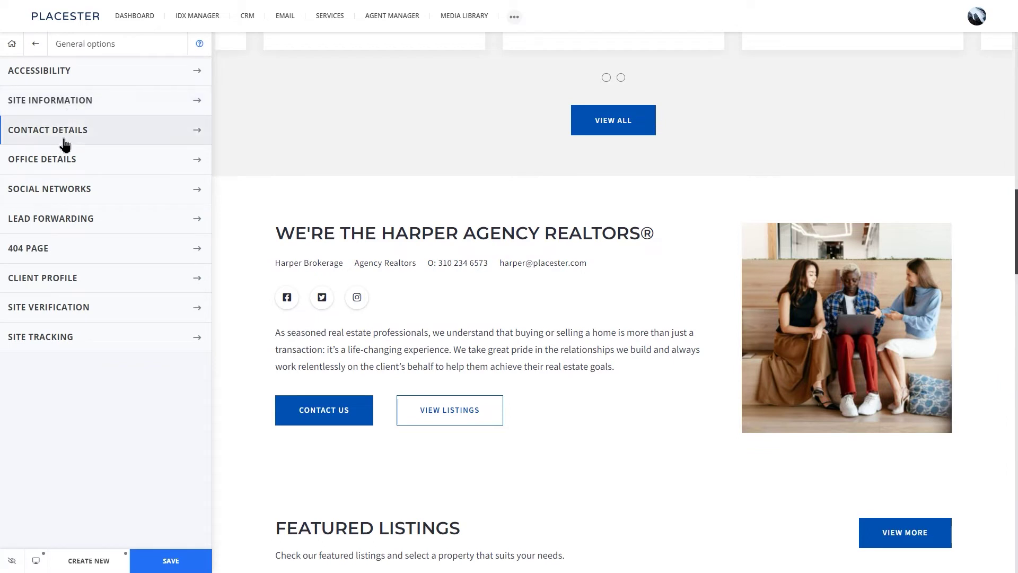
left_click(78, 130)
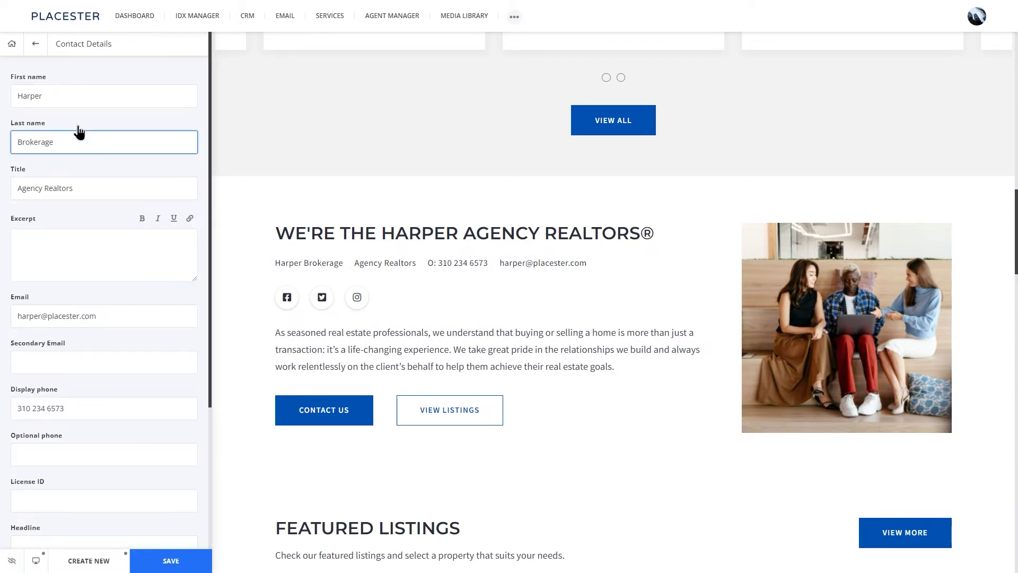
scroll(79, 131, "down", 4)
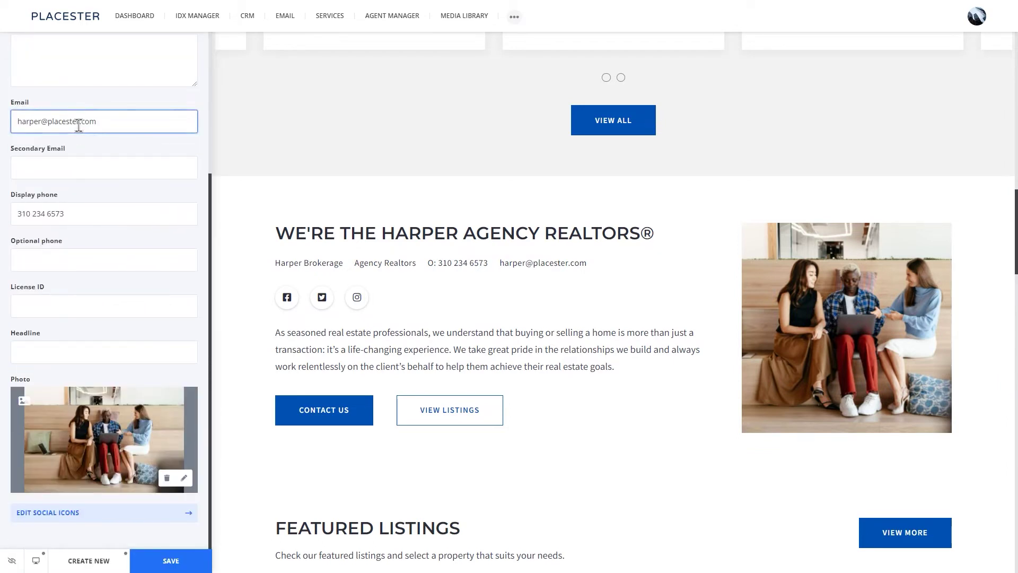
left_click(49, 512)
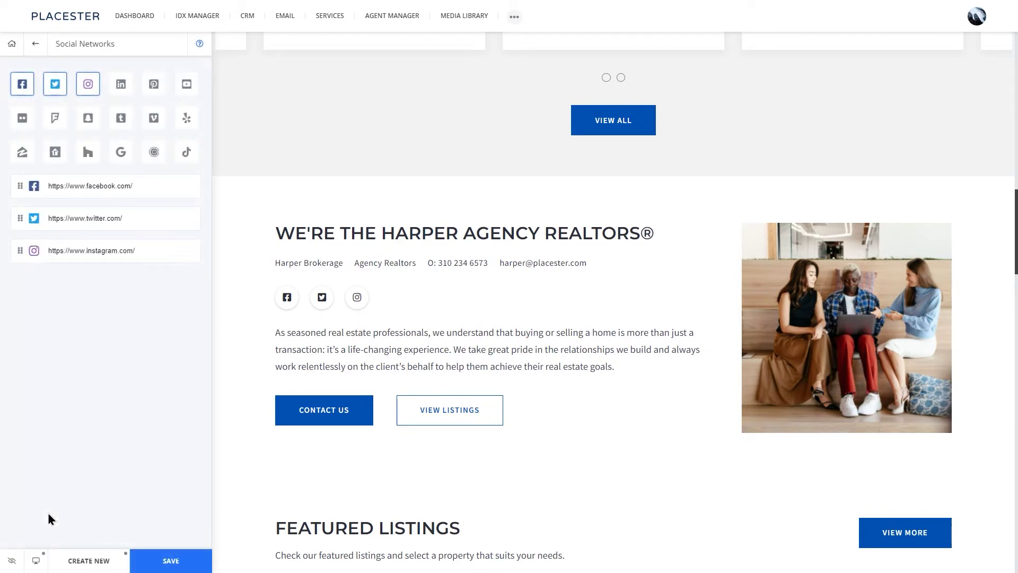
left_click(34, 51)
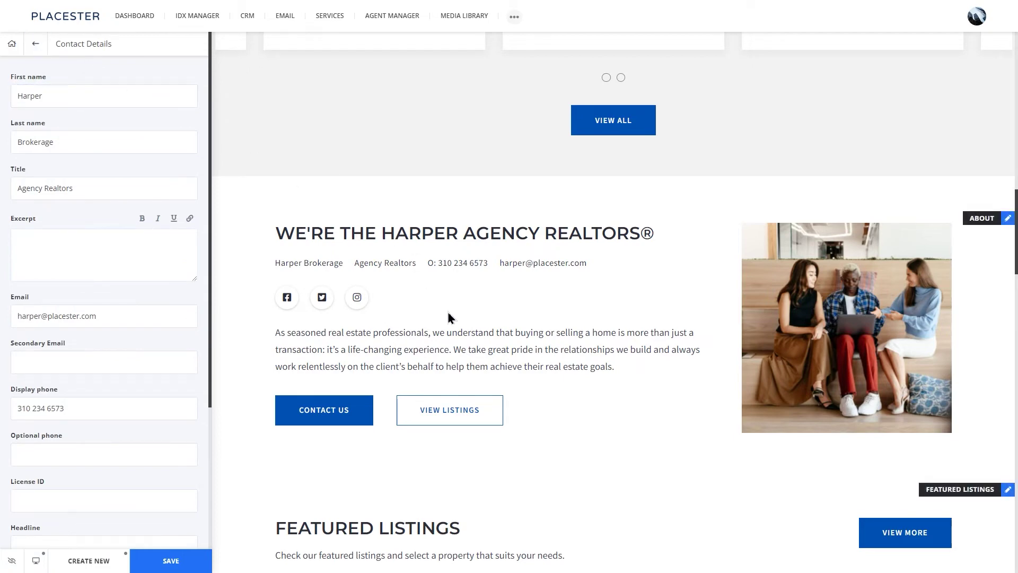
- Open the About section's settings, view its design layouts, and return to its content fields
left_click(984, 219)
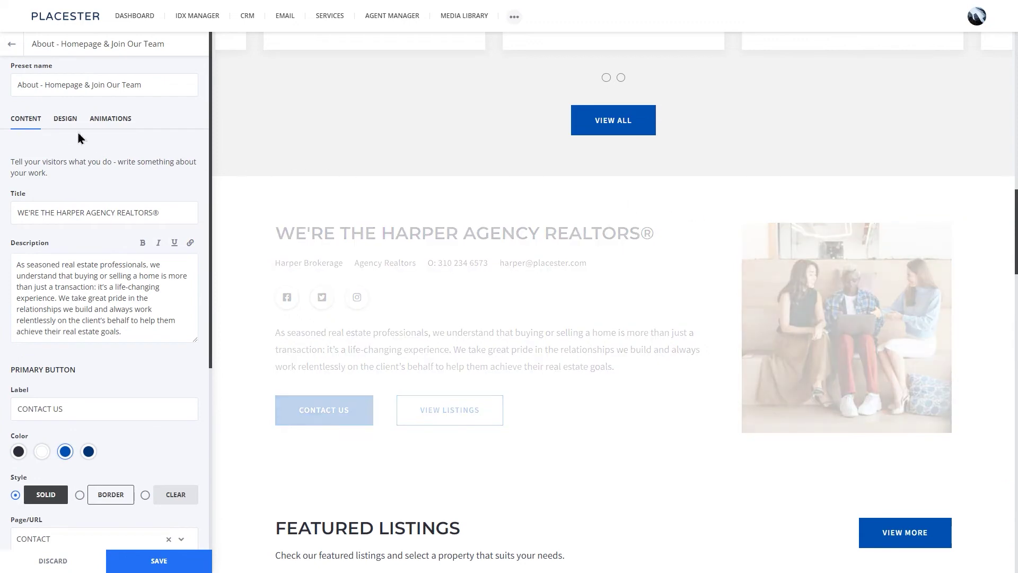
left_click(65, 119)
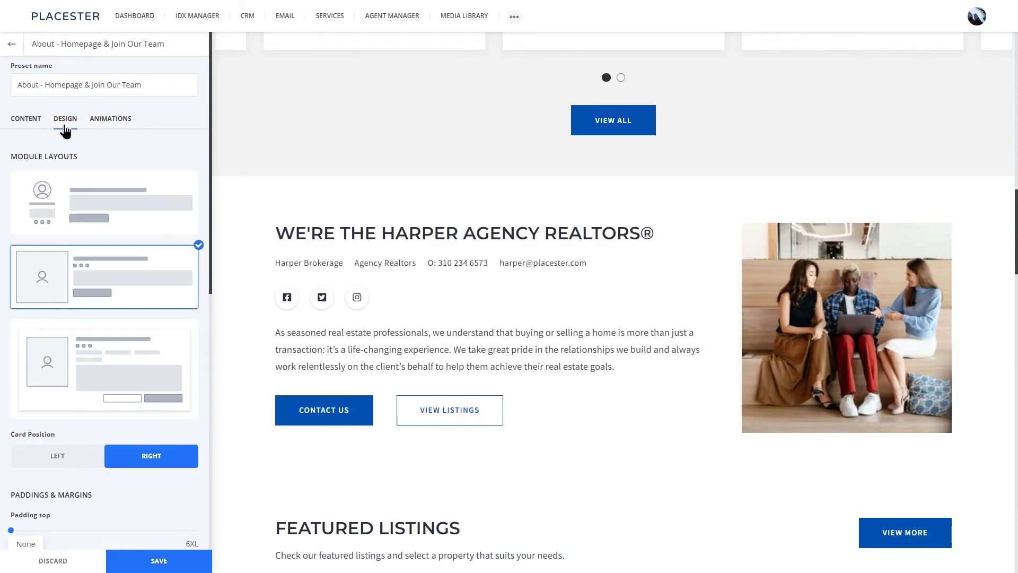
left_click(26, 119)
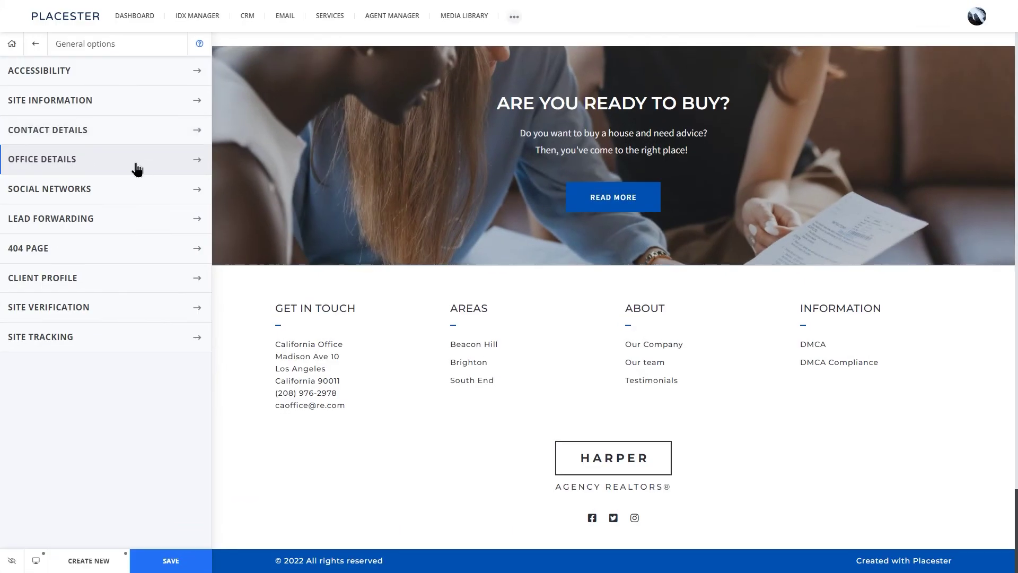
- Open the Office Details form and scroll through its fields
left_click(136, 169)
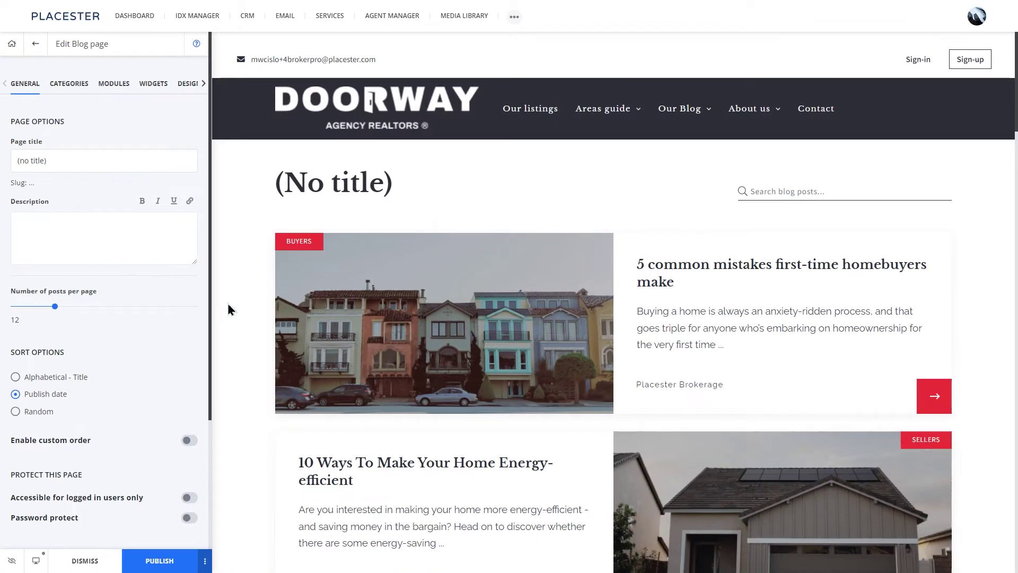
scroll(456, 304, "down", 4)
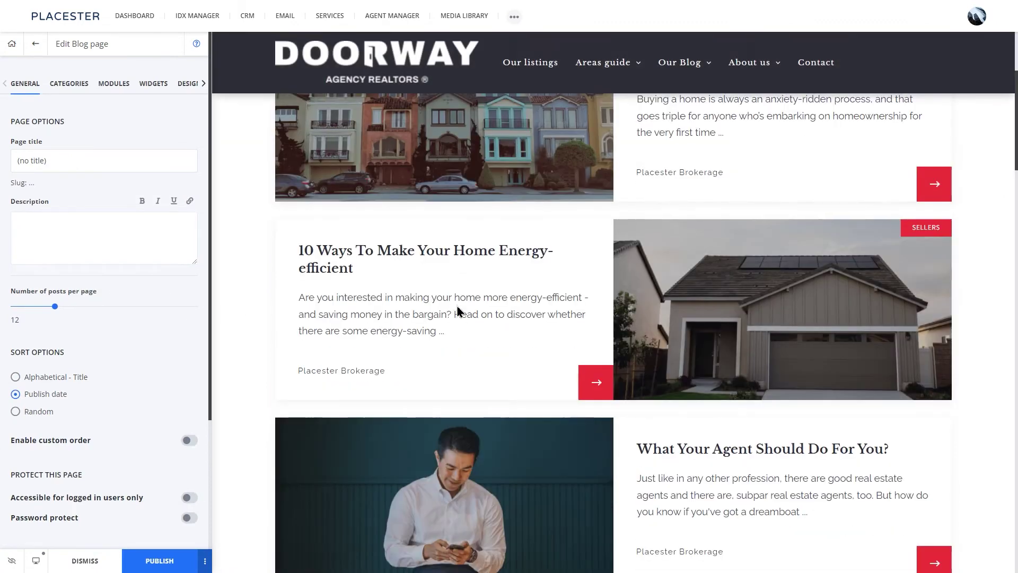
scroll(459, 311, "up", 4)
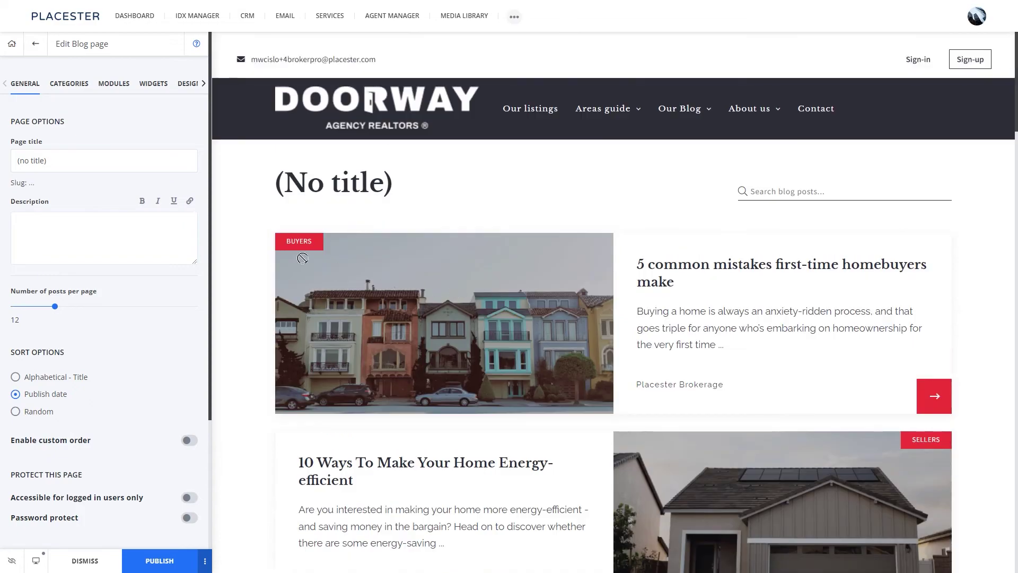